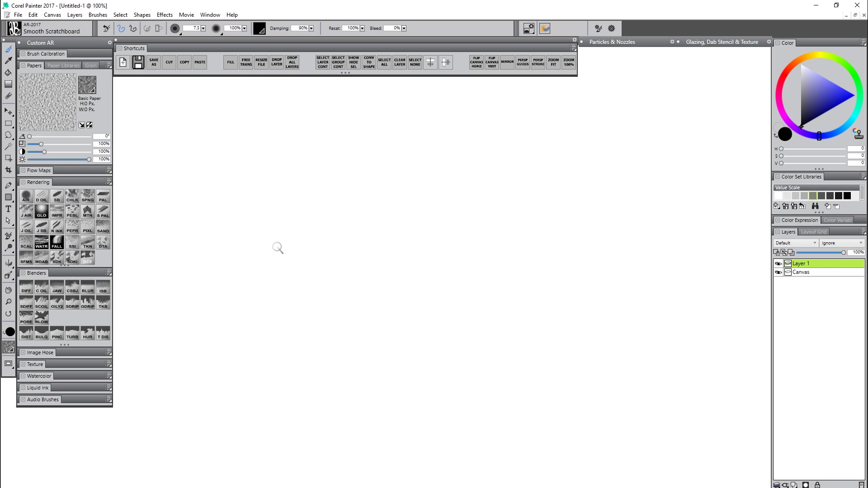
- Draw a wavy freehand stroke and a Shift-constrained straight horizontal line beneath it
mouse_move(245, 262)
mouse_down()
mouse_move(311, 246)
mouse_move(418, 261)
mouse_up()
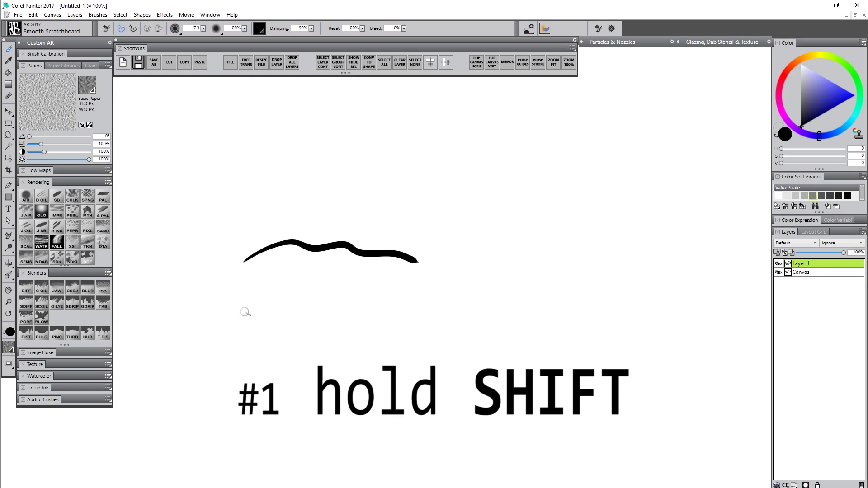
mouse_move(244, 311)
mouse_down()
mouse_move(545, 308)
mouse_move(232, 314)
mouse_move(495, 308)
mouse_move(296, 322)
mouse_move(646, 325)
mouse_move(446, 316)
mouse_move(216, 322)
mouse_move(456, 315)
mouse_up()
drag(303, 322, 246, 317)
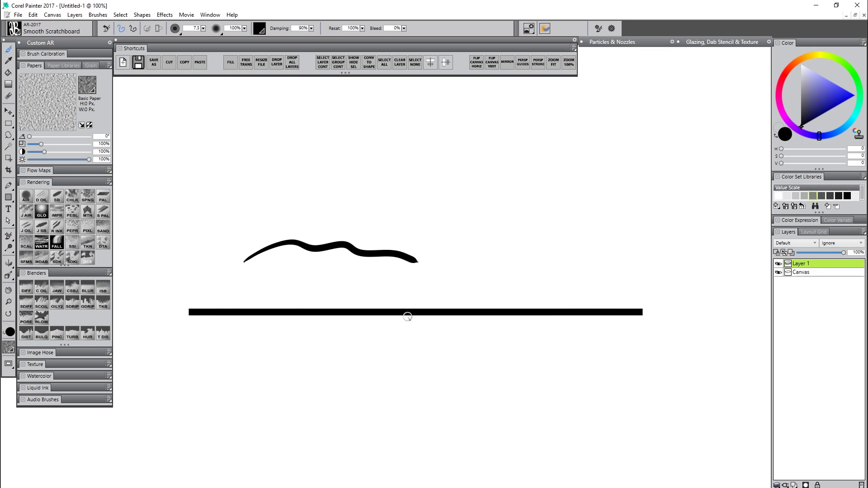
- Add a looping wavy stroke, then straight vertical and diagonal lines crossing the others
mouse_move(504, 264)
mouse_down()
mouse_move(612, 250)
mouse_move(519, 240)
mouse_move(446, 215)
mouse_move(542, 197)
mouse_move(650, 195)
mouse_move(595, 174)
mouse_move(452, 156)
mouse_move(370, 156)
mouse_move(349, 196)
mouse_up()
drag(304, 126, 304, 454)
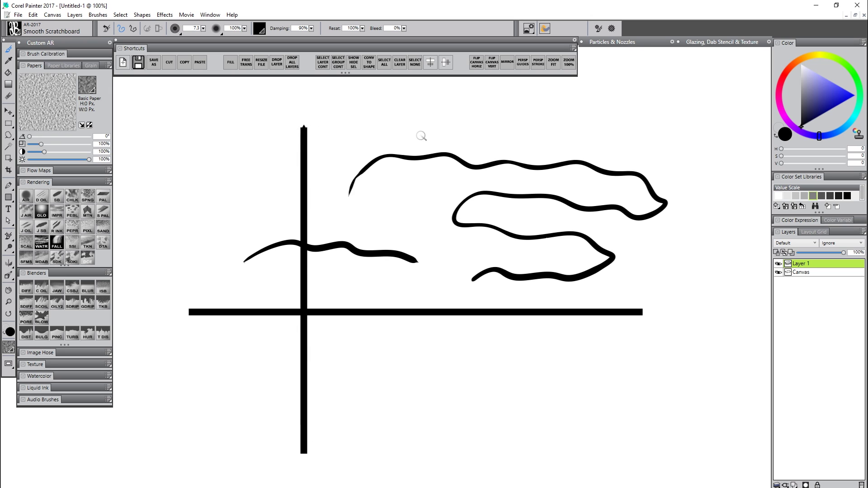
drag(429, 134, 195, 370)
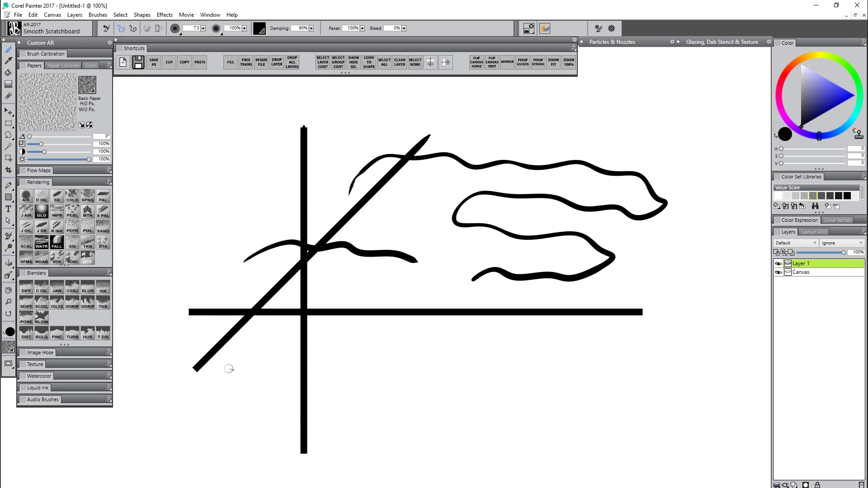
drag(223, 158, 281, 217)
drag(280, 216, 462, 398)
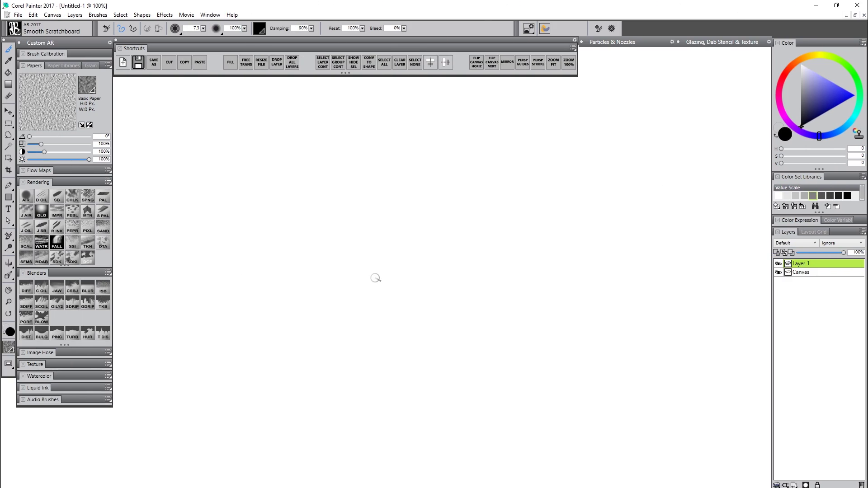
- Switch to Straight Line Strokes and start a zigzag path of connected corner points
click(132, 28)
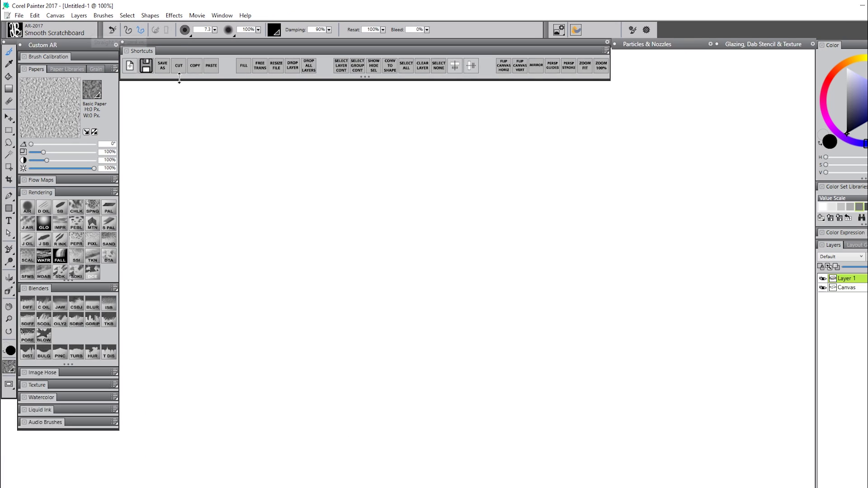
drag(338, 291, 408, 360)
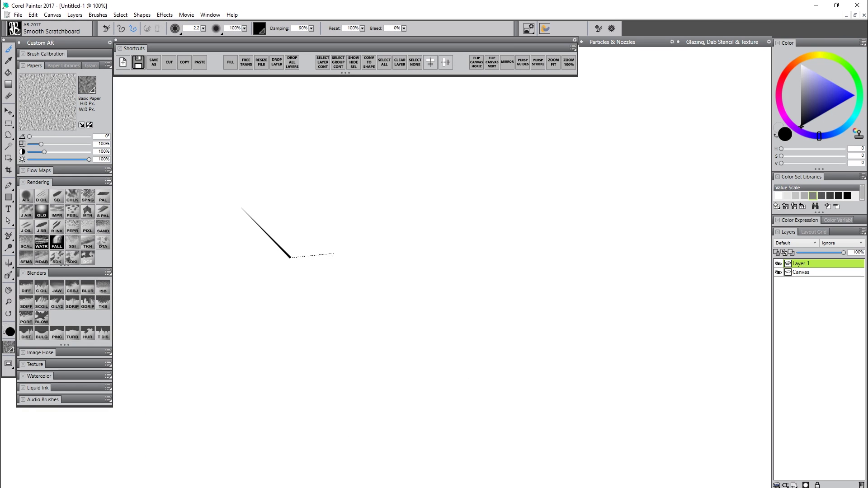
click(389, 233)
click(434, 247)
click(468, 275)
click(457, 315)
click(389, 333)
click(332, 342)
- Extend the zigzag along the bottom, up the right side and back toward the top
click(300, 379)
click(395, 413)
click(456, 384)
click(498, 349)
click(546, 348)
click(570, 314)
click(563, 279)
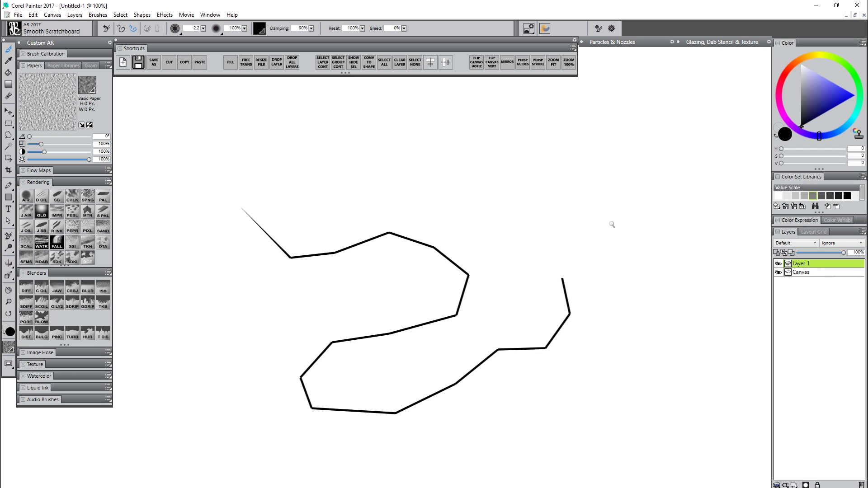
click(611, 221)
click(503, 208)
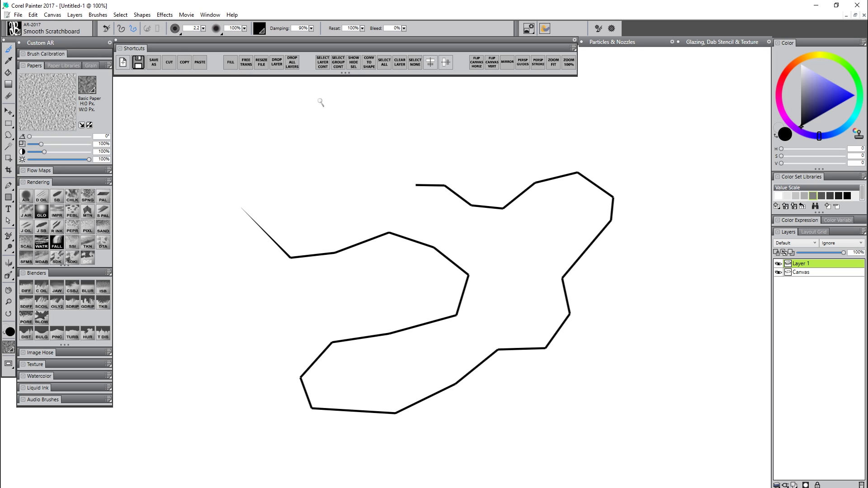
- Return to freehand strokes, undo a stray stroke, and draw a thin tapered line near the top
key(b)
drag(303, 172, 253, 165)
key(ctrl+z)
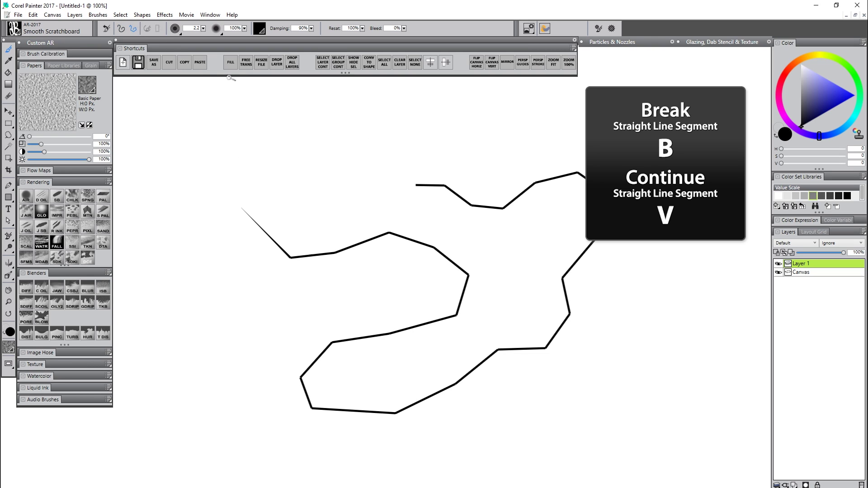
drag(418, 145, 410, 224)
- Draw separate straight lines at the upper and lower left, plus a freehand stroke up top
click(283, 183)
click(278, 396)
click(213, 312)
click(243, 429)
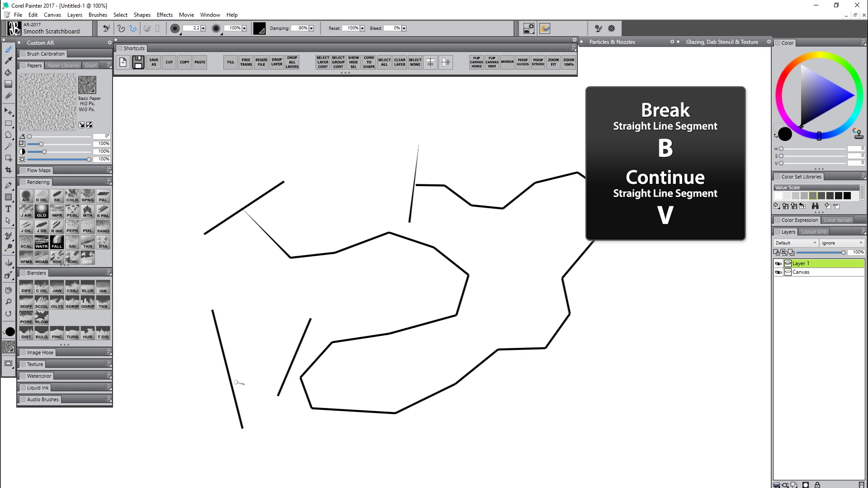
mouse_move(171, 186)
mouse_down()
mouse_move(262, 147)
mouse_move(308, 148)
mouse_move(357, 109)
mouse_move(433, 109)
mouse_move(470, 123)
mouse_move(487, 147)
mouse_move(515, 150)
mouse_move(555, 128)
mouse_move(661, 216)
mouse_move(645, 284)
mouse_move(599, 371)
mouse_move(179, 195)
mouse_up()
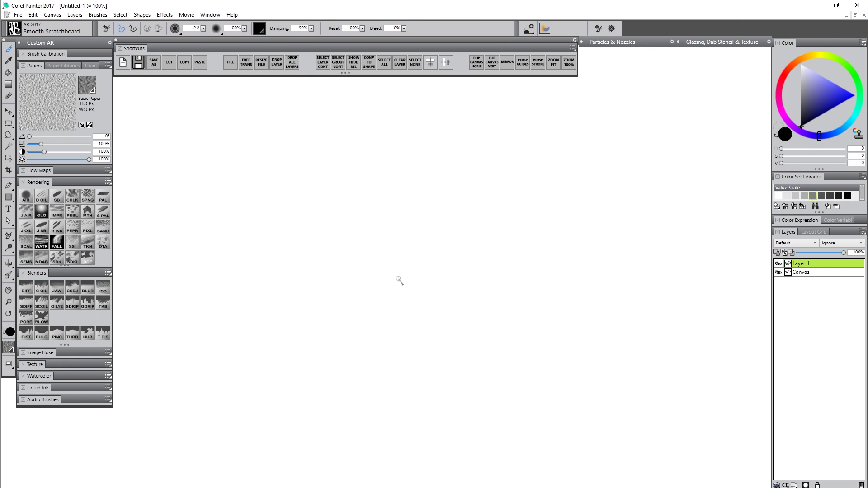
- With the Pen tool, place eight points forming an open vector polyline
click(8, 185)
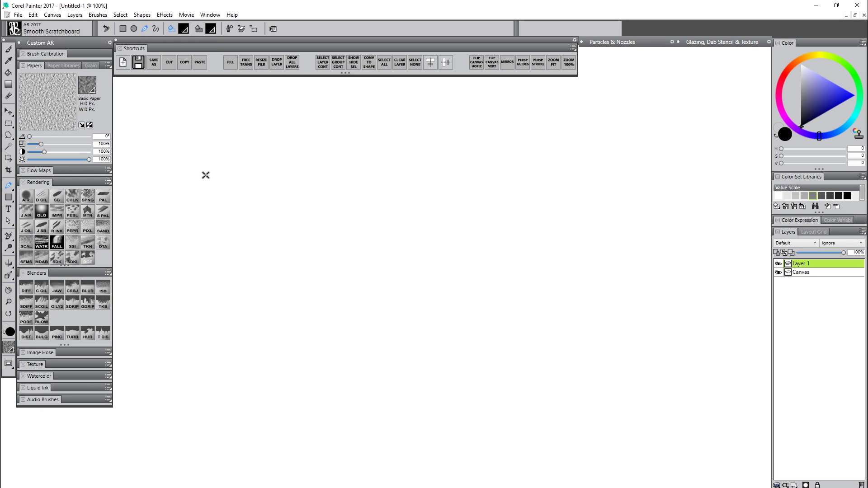
click(205, 175)
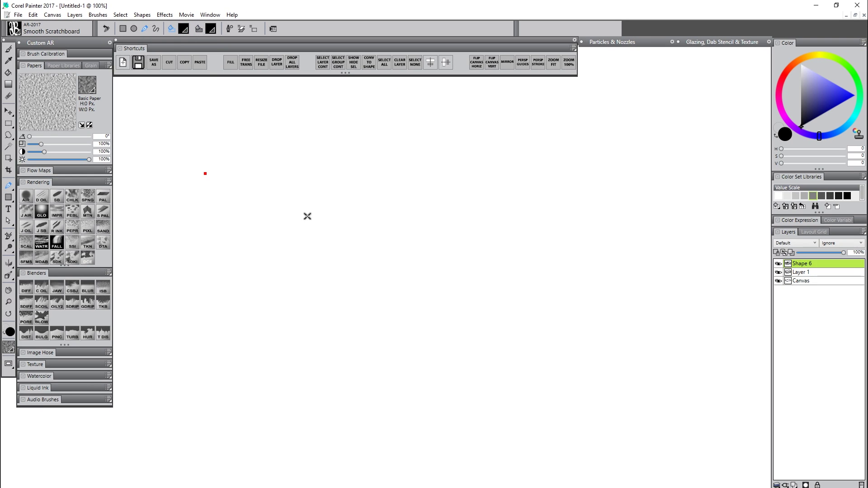
click(313, 215)
click(408, 219)
click(496, 209)
click(491, 256)
click(408, 290)
click(319, 300)
click(260, 331)
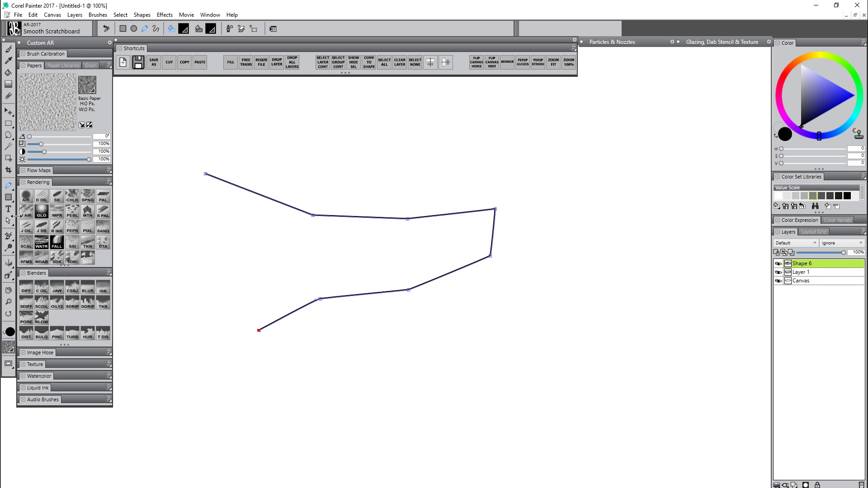
- With Shape Selection, drag the polyline's points outward and join its end to the start
click(8, 221)
click(314, 216)
drag(314, 216, 368, 138)
drag(407, 220, 333, 246)
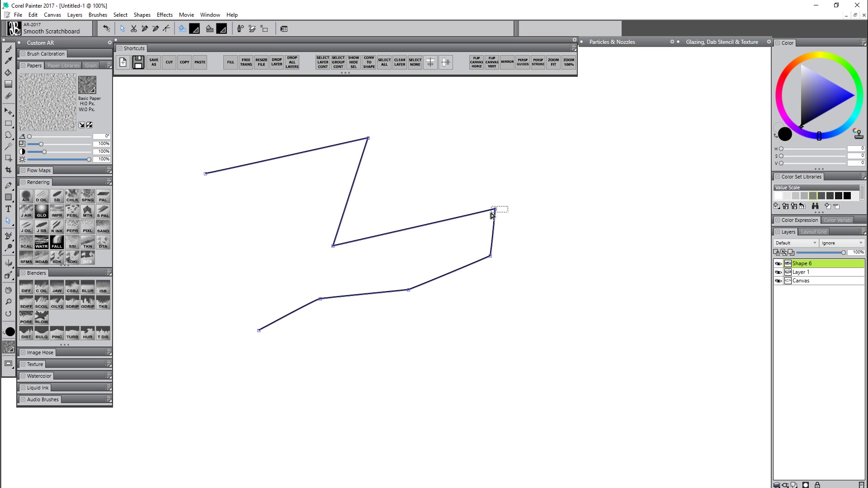
drag(497, 212, 542, 158)
drag(492, 256, 499, 326)
drag(408, 290, 379, 353)
drag(321, 299, 296, 399)
drag(259, 331, 205, 174)
click(404, 438)
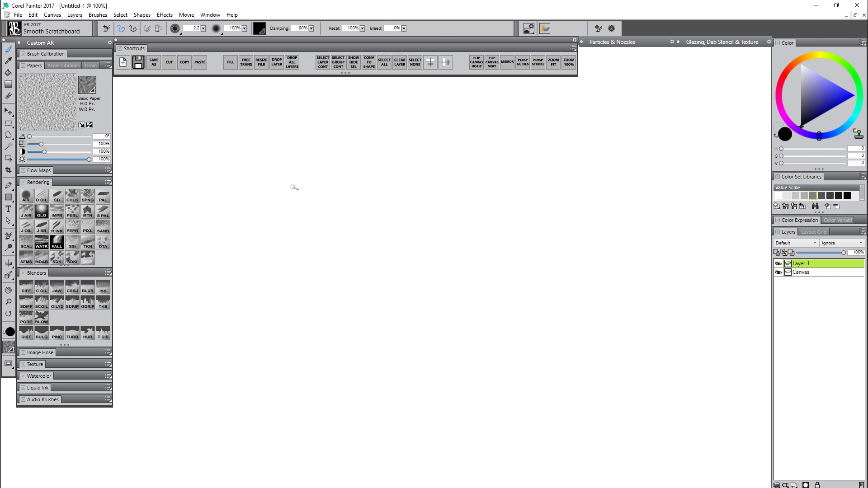
- Select a long thin rectangular strip across the canvas and fill it with black
click(9, 123)
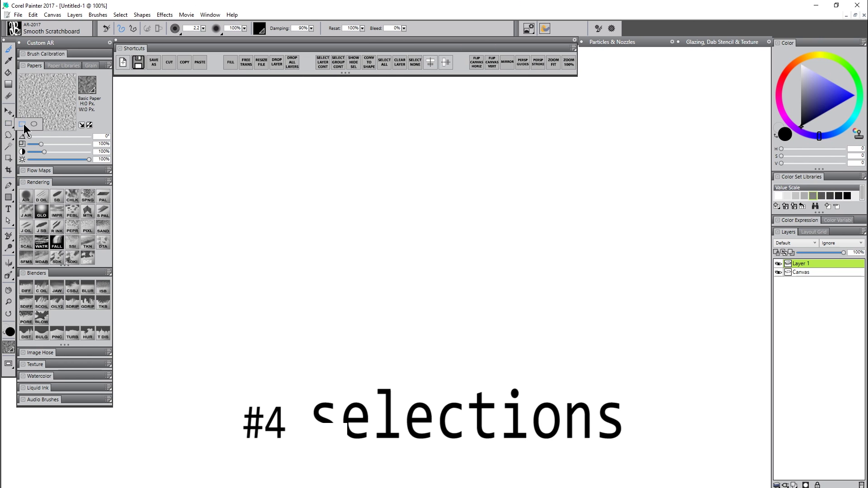
click(23, 124)
drag(200, 229, 647, 233)
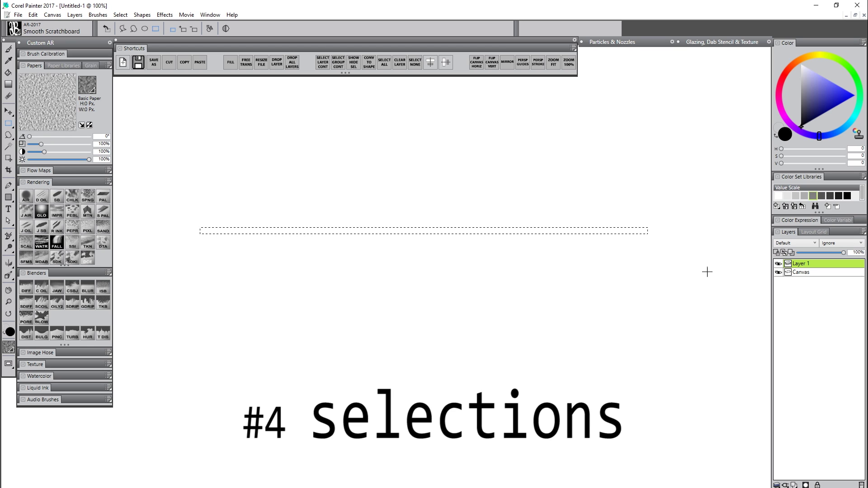
click(34, 15)
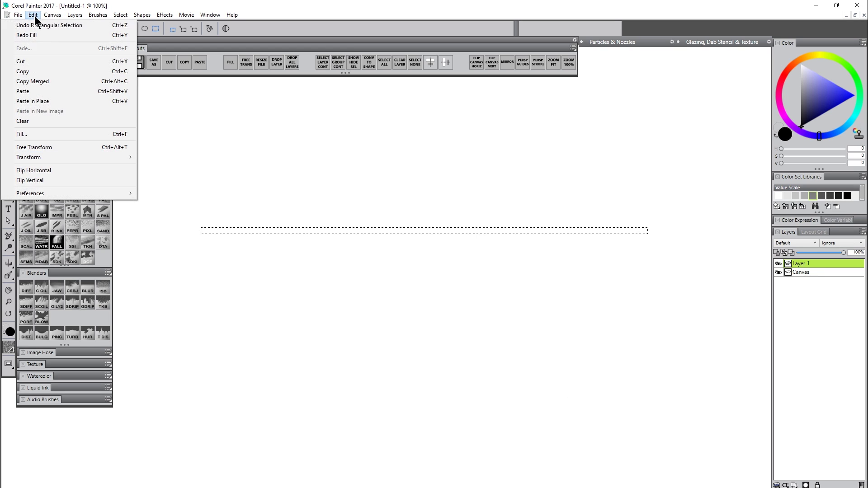
click(36, 135)
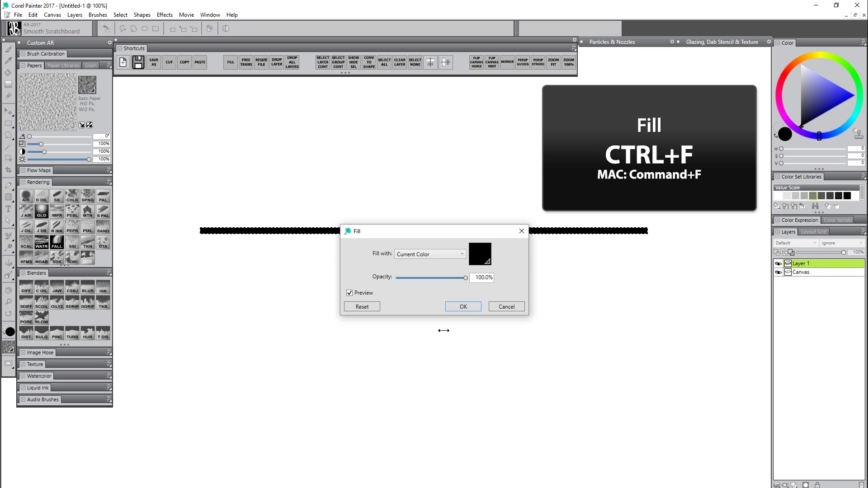
click(471, 310)
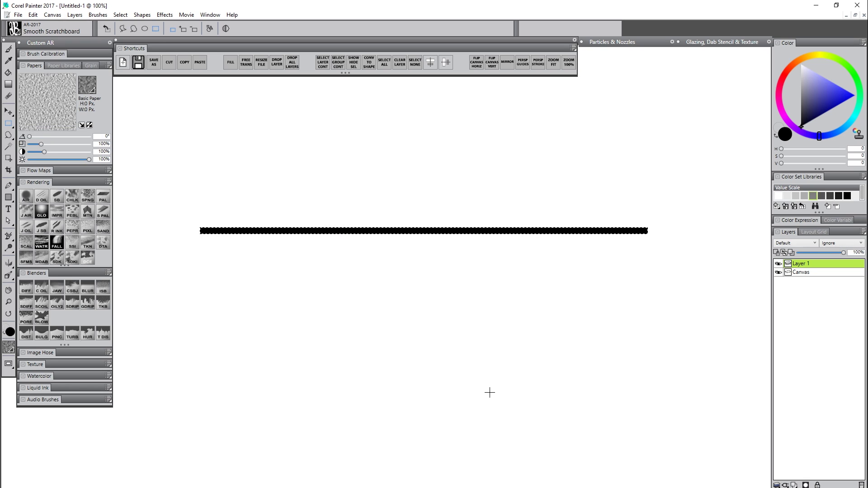
key(d)
- Rotate the black line into a steep diagonal with Free Transform
click(33, 15)
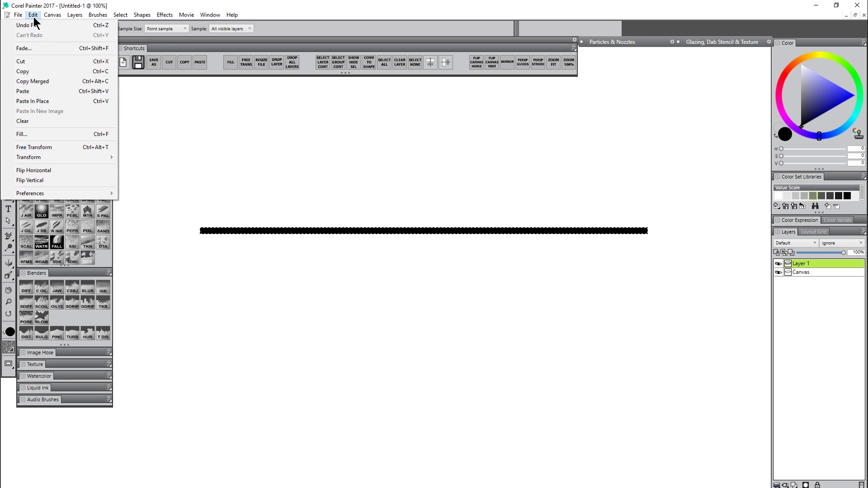
click(45, 146)
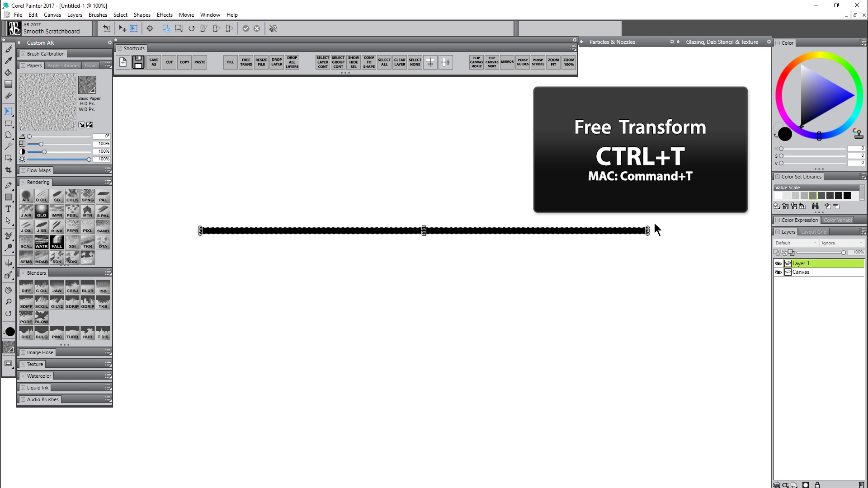
click(192, 28)
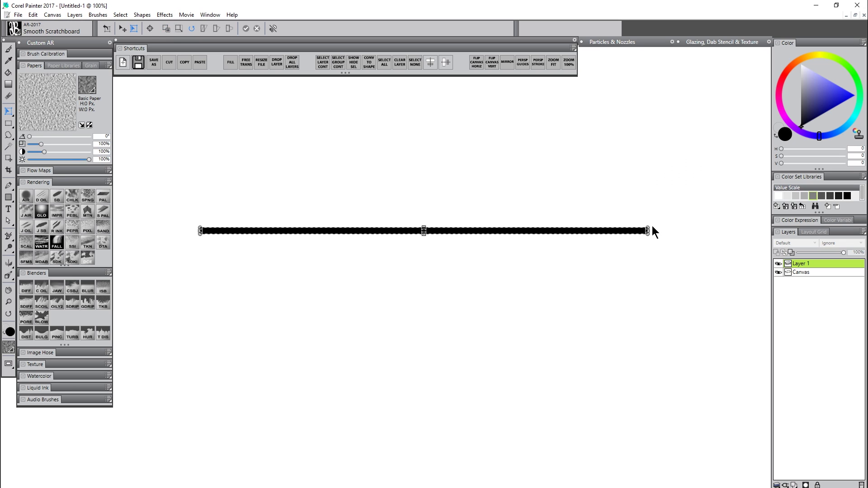
drag(649, 228, 531, 107)
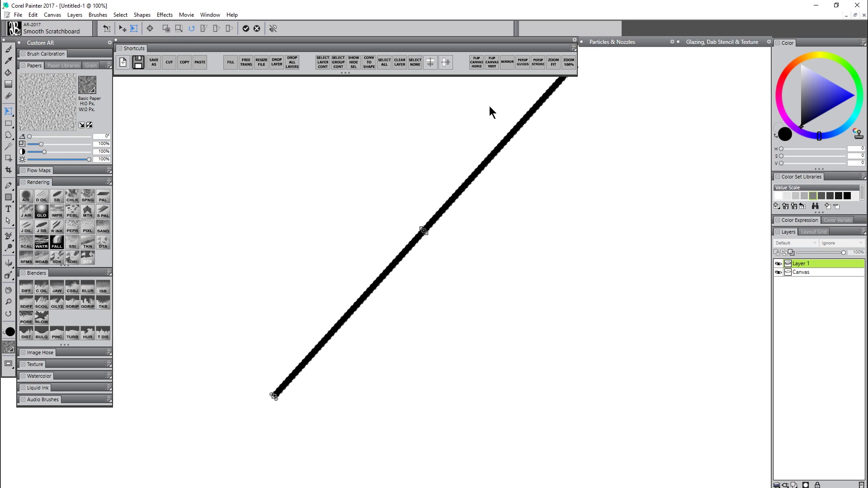
click(246, 29)
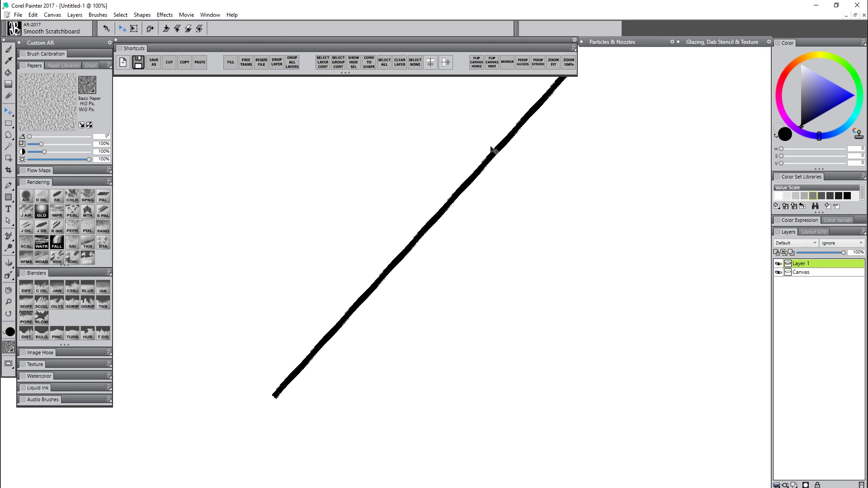
- Shift the diagonal line slightly right and scale it down to shorten it
drag(442, 219, 489, 225)
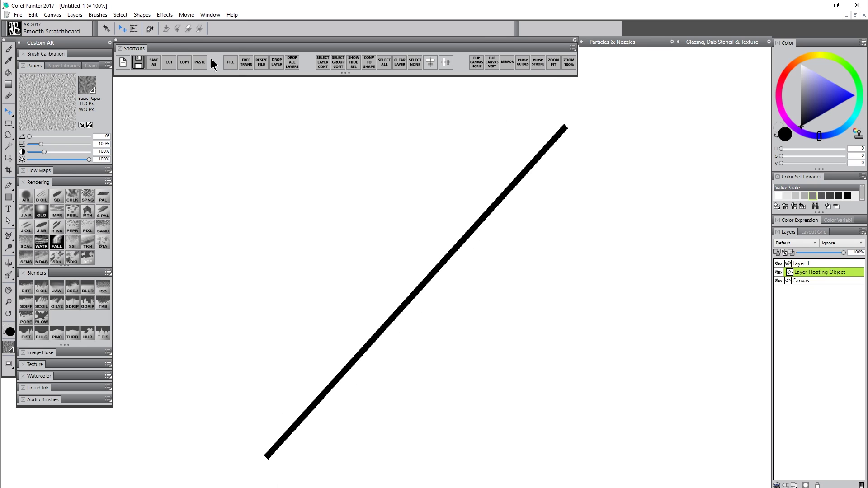
key(ctrl+alt+t)
drag(568, 124, 399, 310)
click(245, 28)
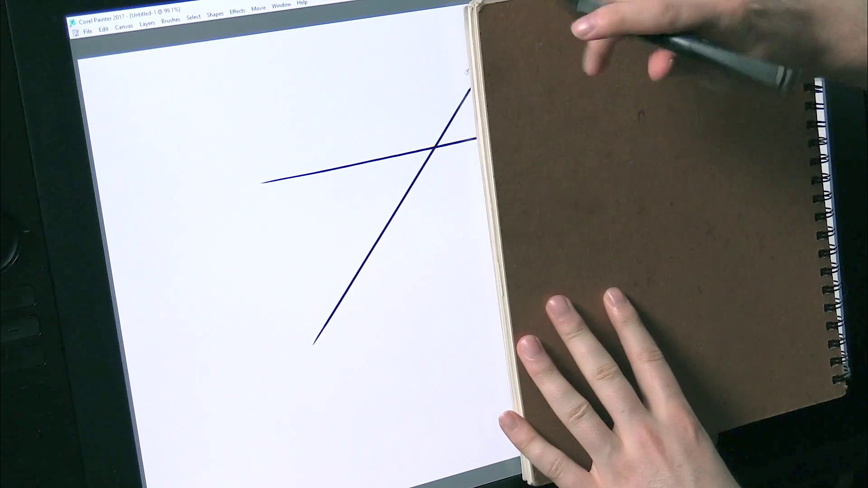
- Rule a long straight stroke upward along the board's edge
drag(488, 312, 453, 47)
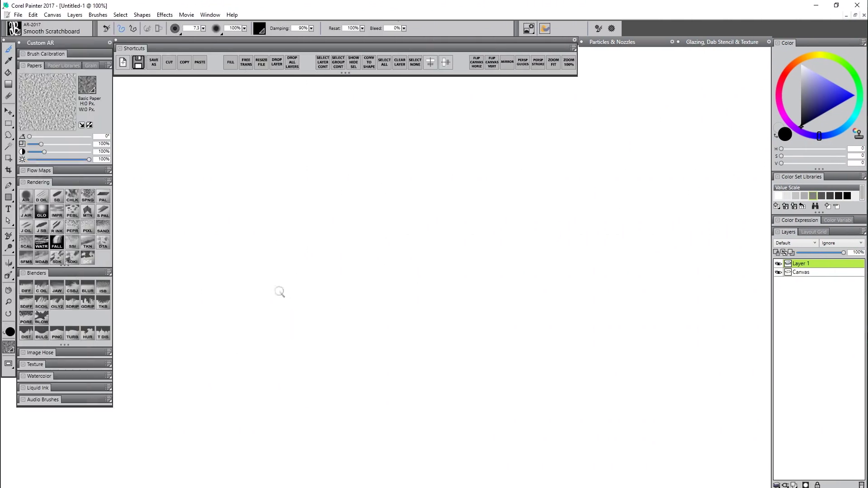
- Paint freehand diagonal strokes, undoing the extras to keep only the first
drag(212, 315, 547, 147)
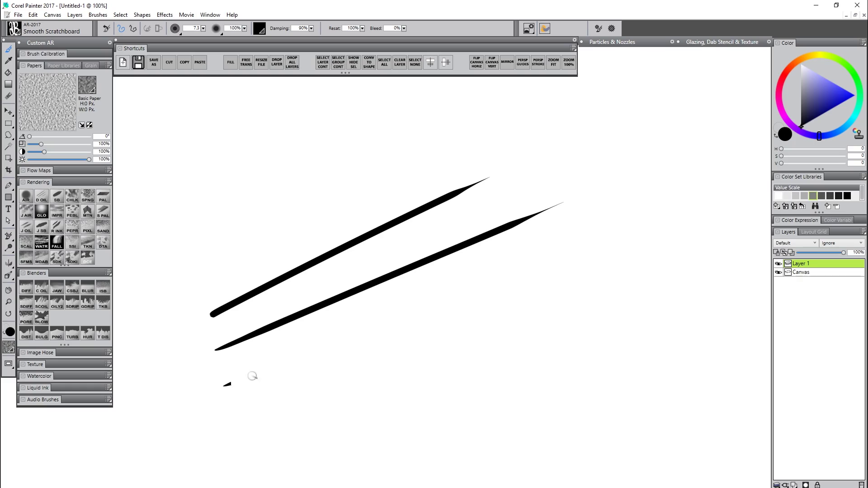
drag(253, 376, 656, 256)
drag(244, 412, 677, 294)
key(ctrl+z)
key(ctrl+z)
key(ctrl+z)
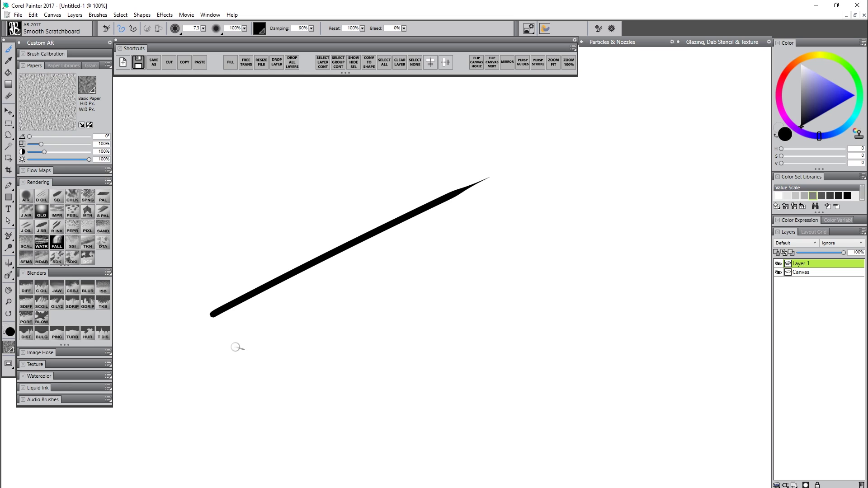
- Set Damping to 1% and paint a full-length diagonal stroke, undoing failed tries
drag(311, 28, 184, 35)
drag(236, 353, 626, 168)
key(ctrl+z)
mouse_move(242, 356)
mouse_down()
mouse_move(625, 161)
mouse_move(284, 338)
mouse_move(630, 145)
mouse_up()
key(ctrl+z)
key(ctrl+z)
drag(235, 363, 622, 145)
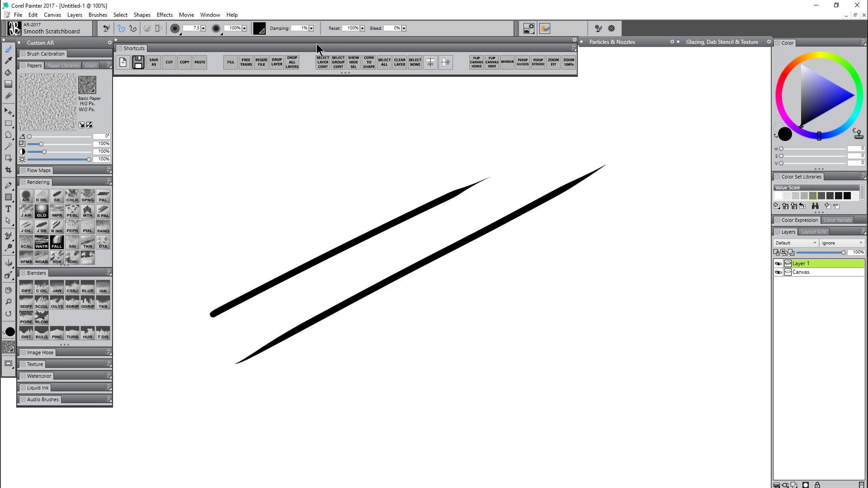
- Raise Damping to 91% and paint three more diagonal strokes below
drag(311, 28, 270, 41)
drag(253, 401, 571, 222)
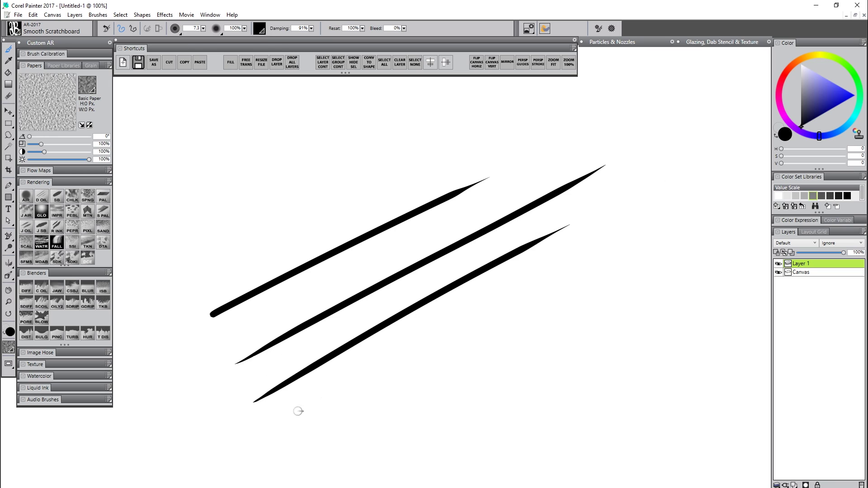
drag(284, 420, 688, 194)
drag(309, 437, 694, 215)
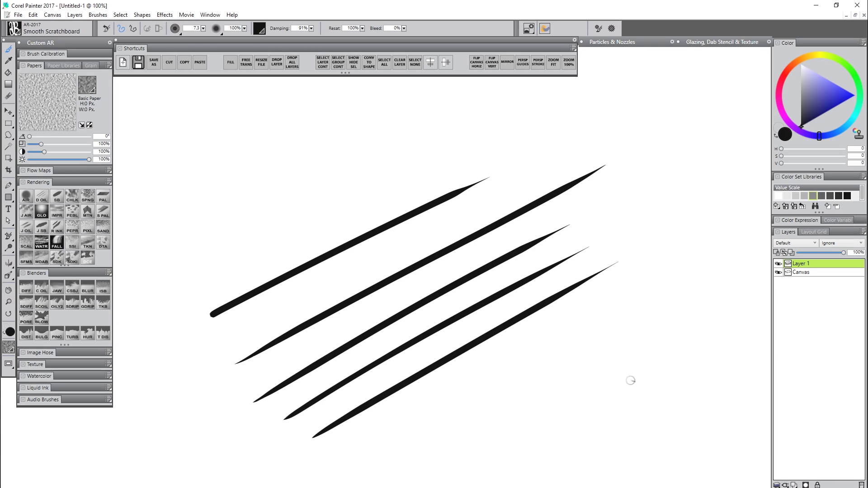